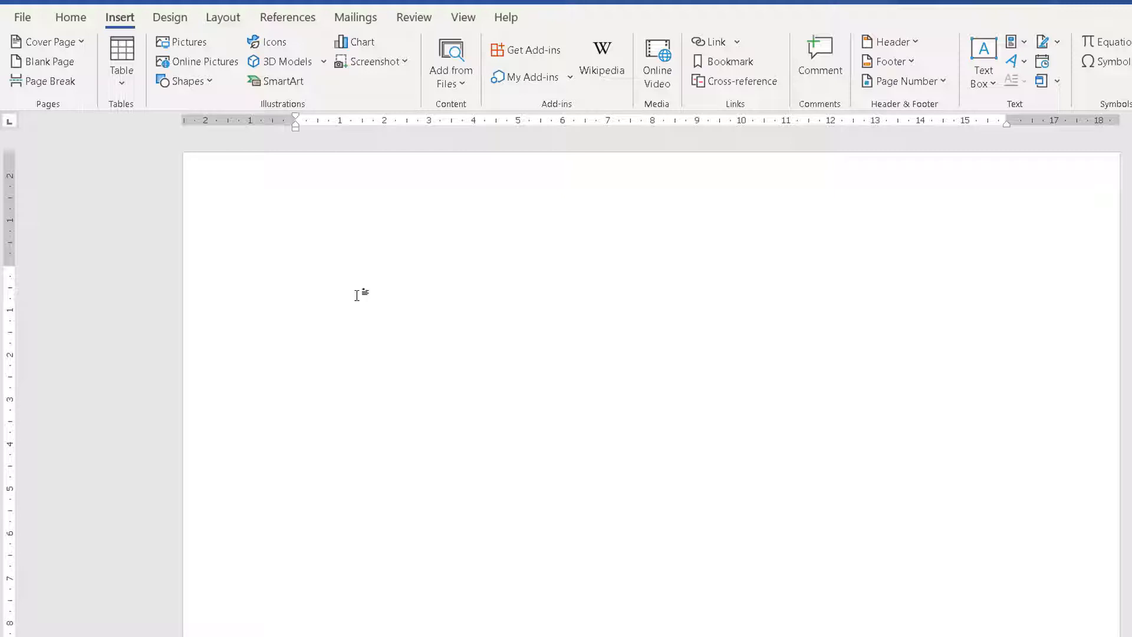
Enter the company name Oak Tree Training Limited, with its street and city on the two lines below
type("Oak Tree Training Limited")
key("Return")
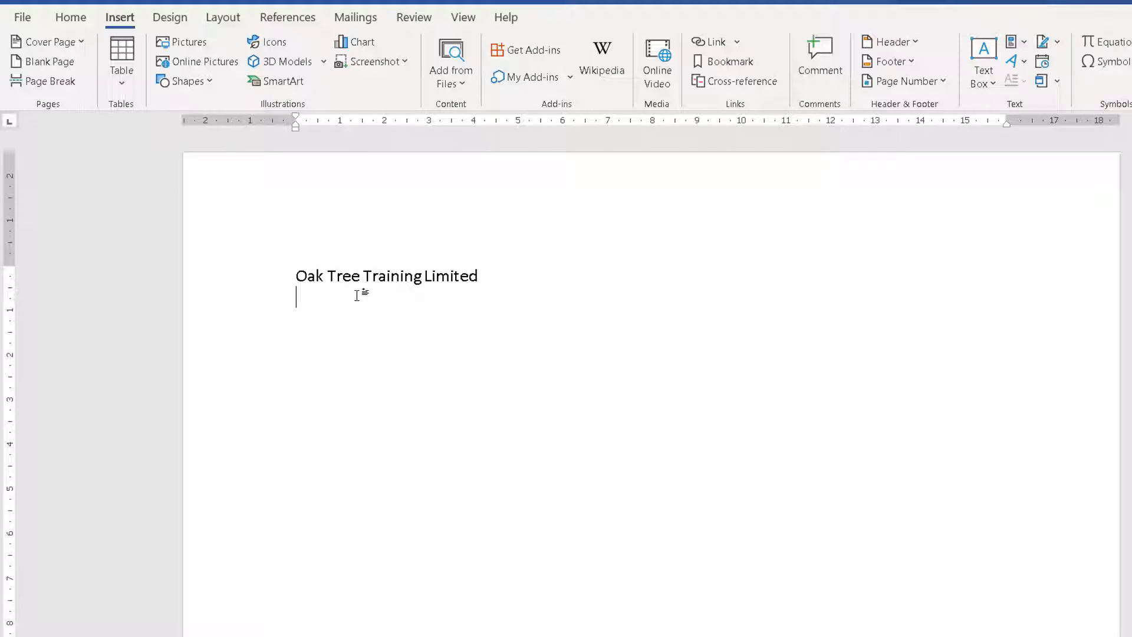
type("High Styreet")
key("BackSpace")
key("BackSpace")
key("BackSpace")
key("BackSpace")
key("BackSpace")
type("reet")
key("Return")
type("London")
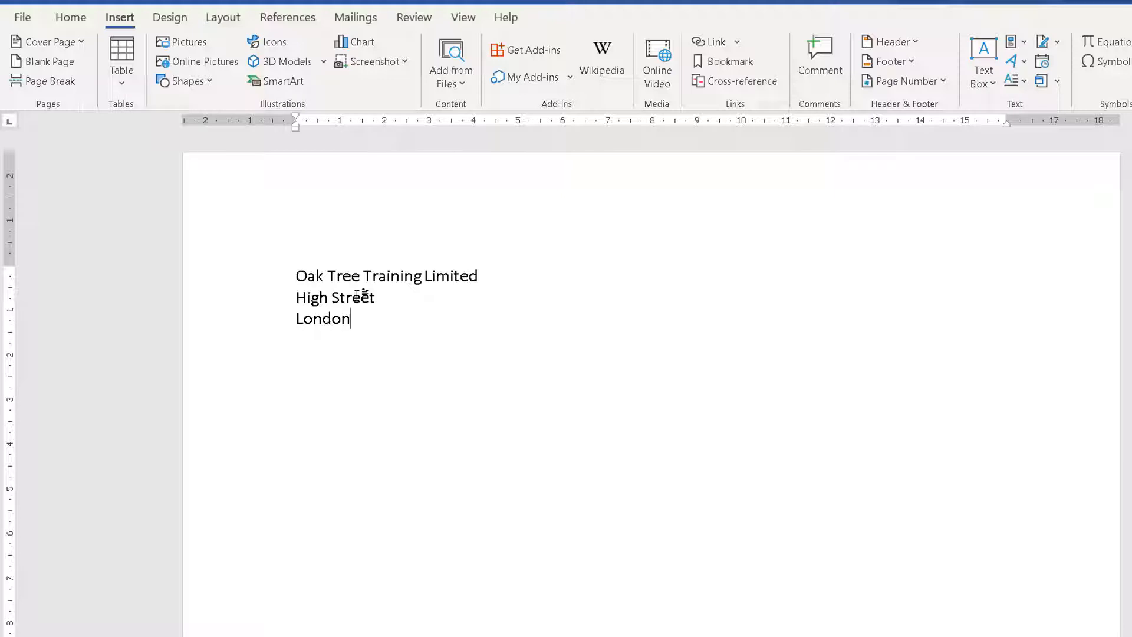
Insert a thin horizontal line across the page under the company address, followed by a blank line
key("Return")
type("---")
key("Return")
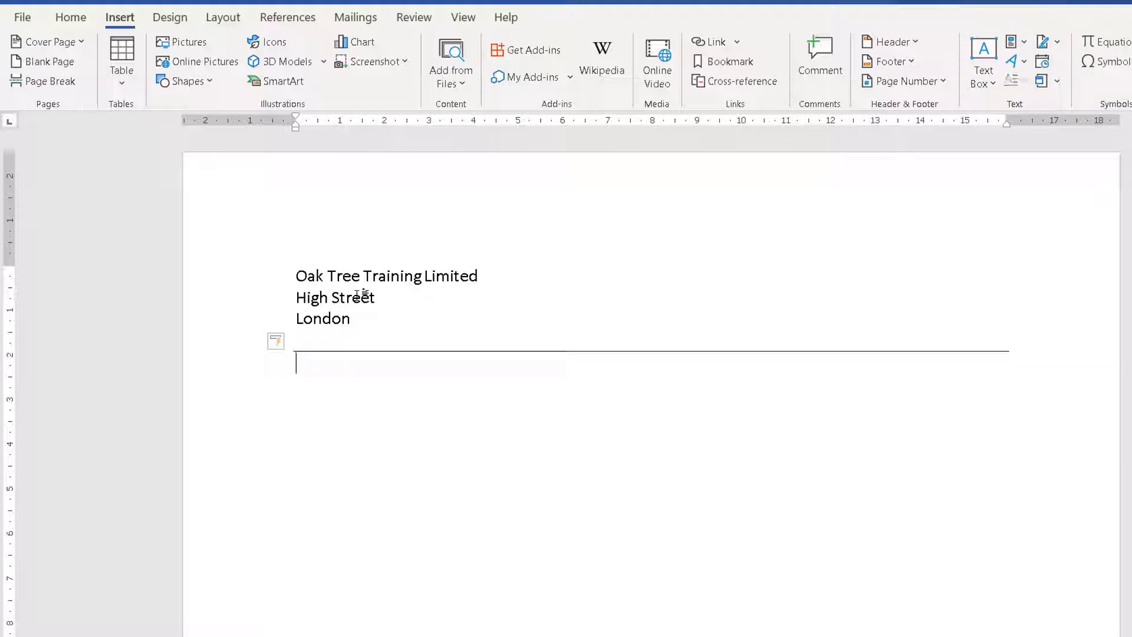
key("Return")
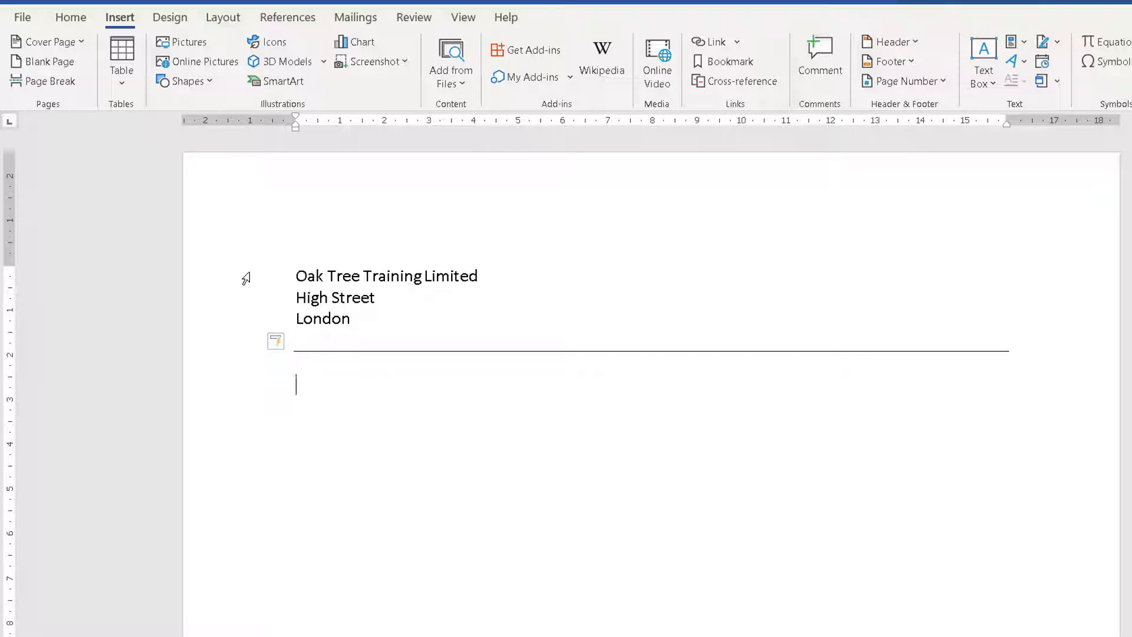
Save the company address block with its horizontal line to the AutoText gallery under the name "letterhead"
left_click_drag(246, 278, 238, 386)
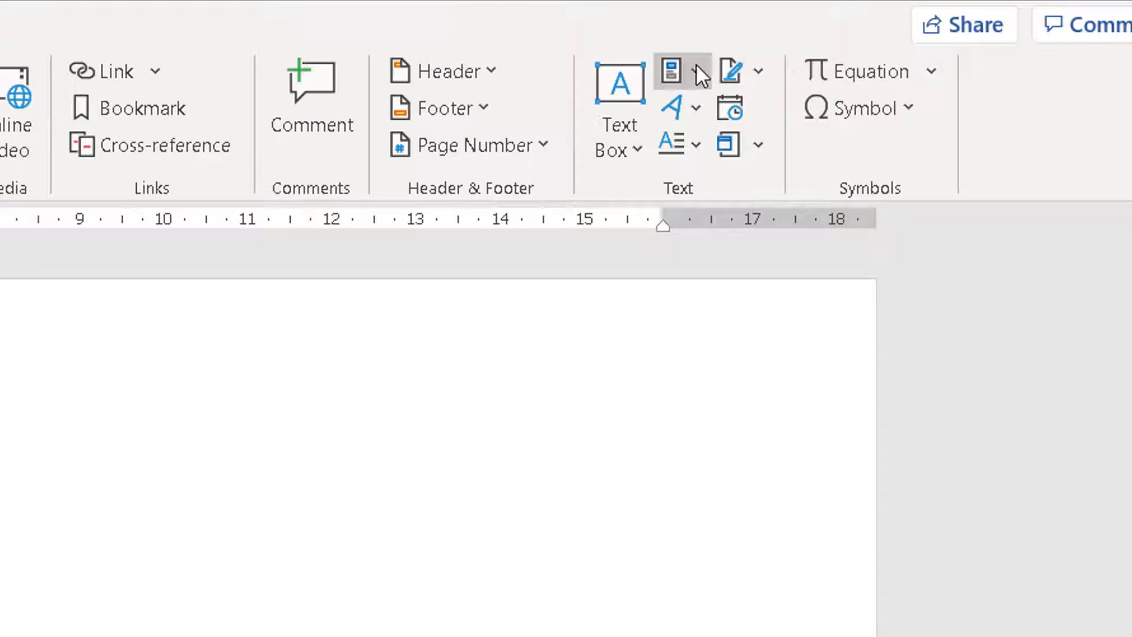
left_click(694, 73)
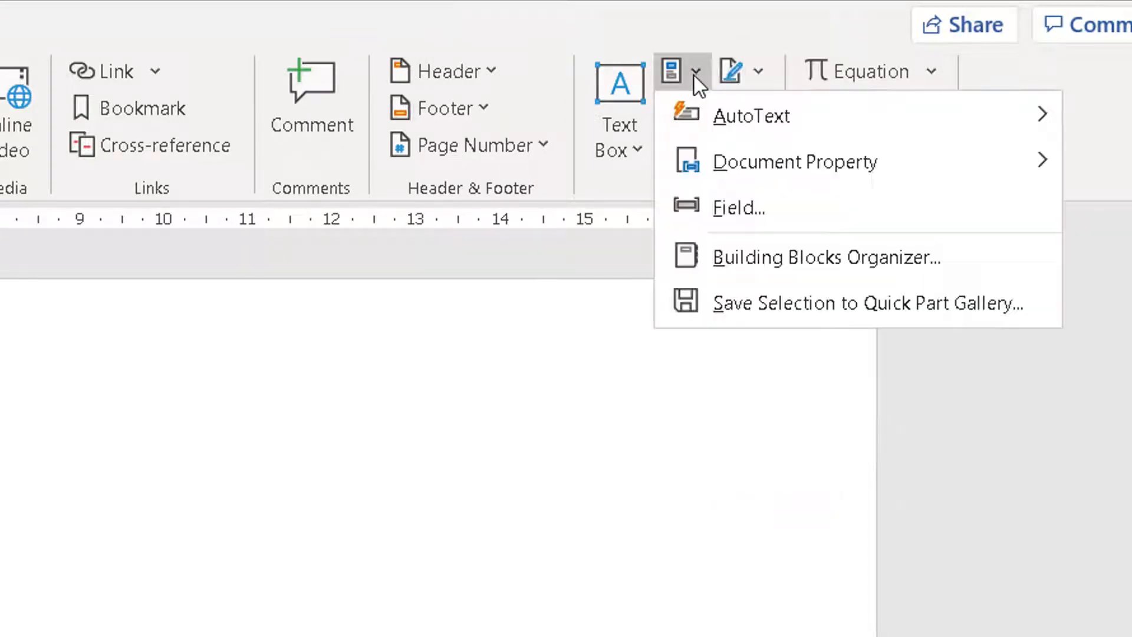
mouse_move(738, 117)
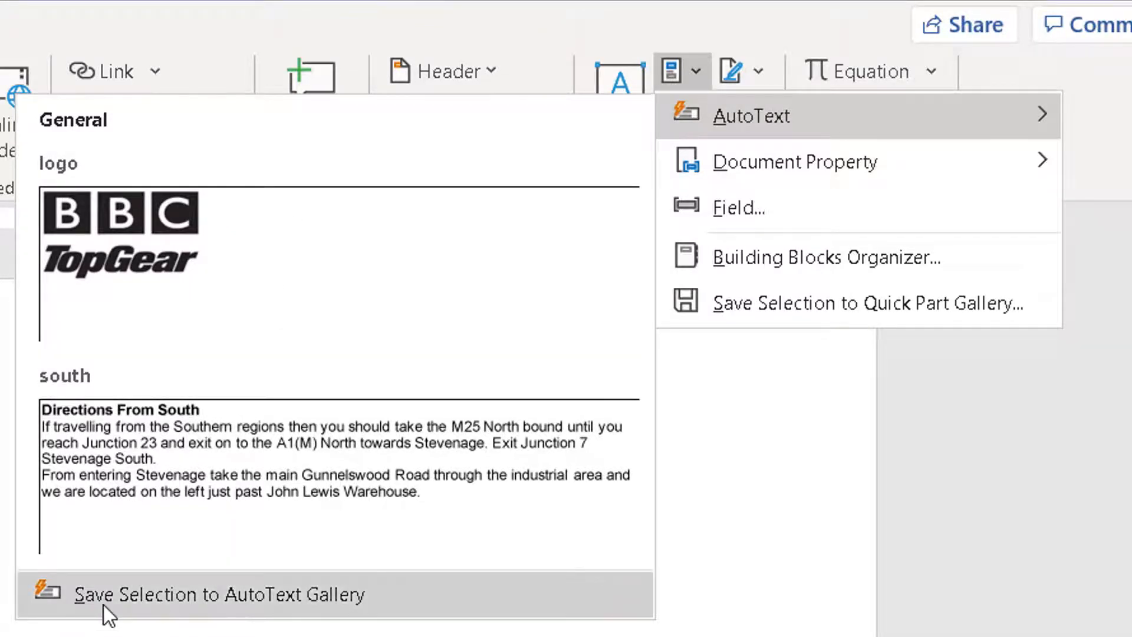
left_click(274, 599)
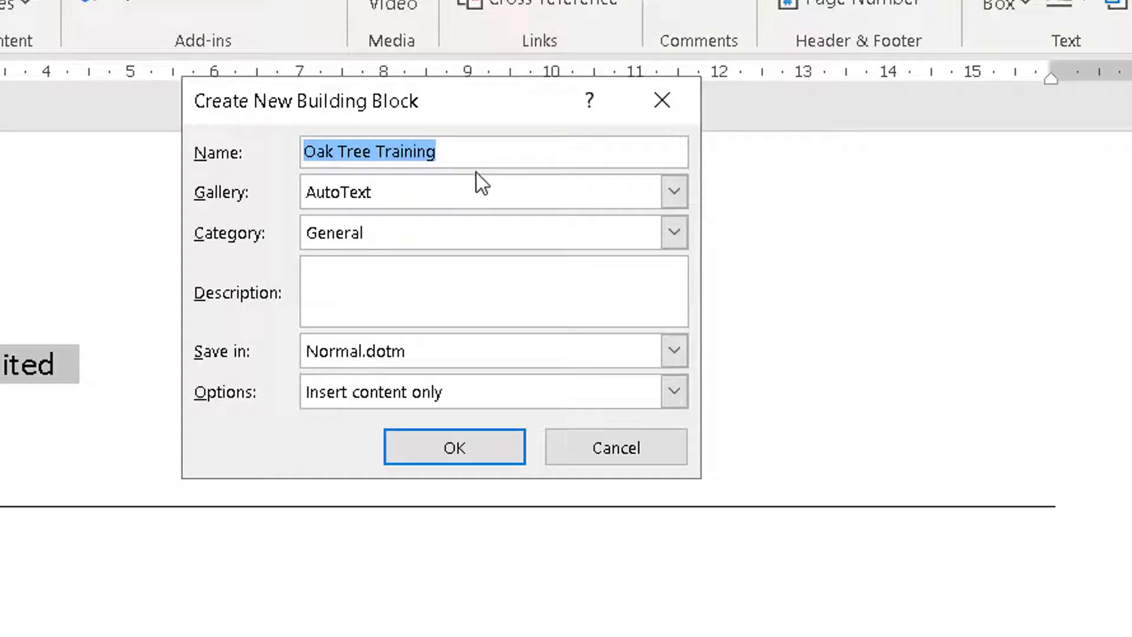
key("BackSpace")
type("lett")
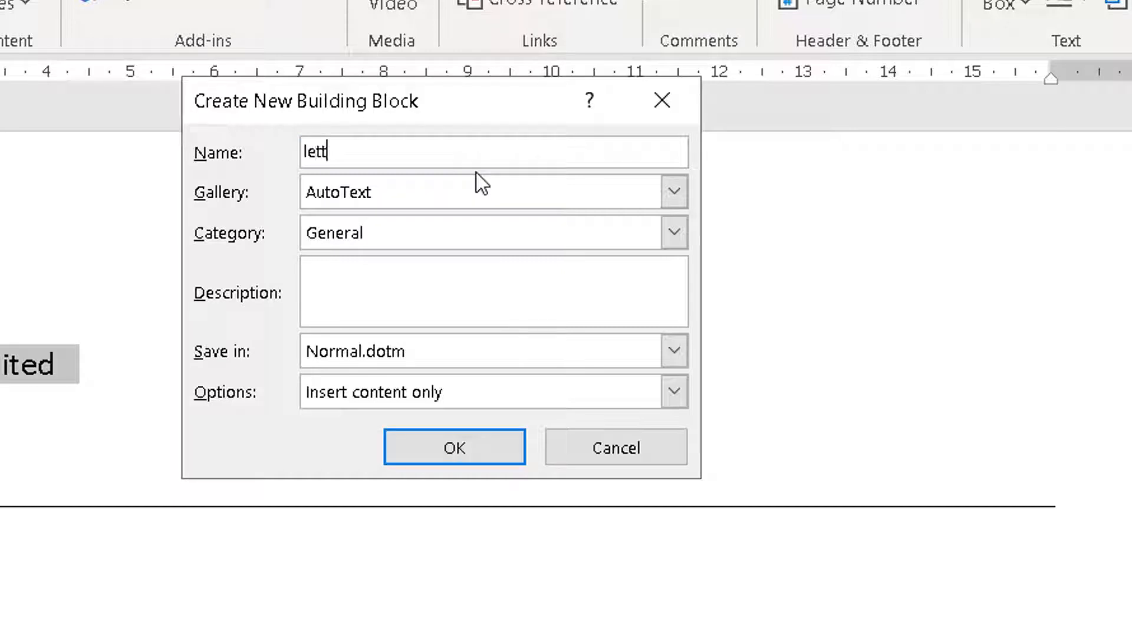
type("erhead")
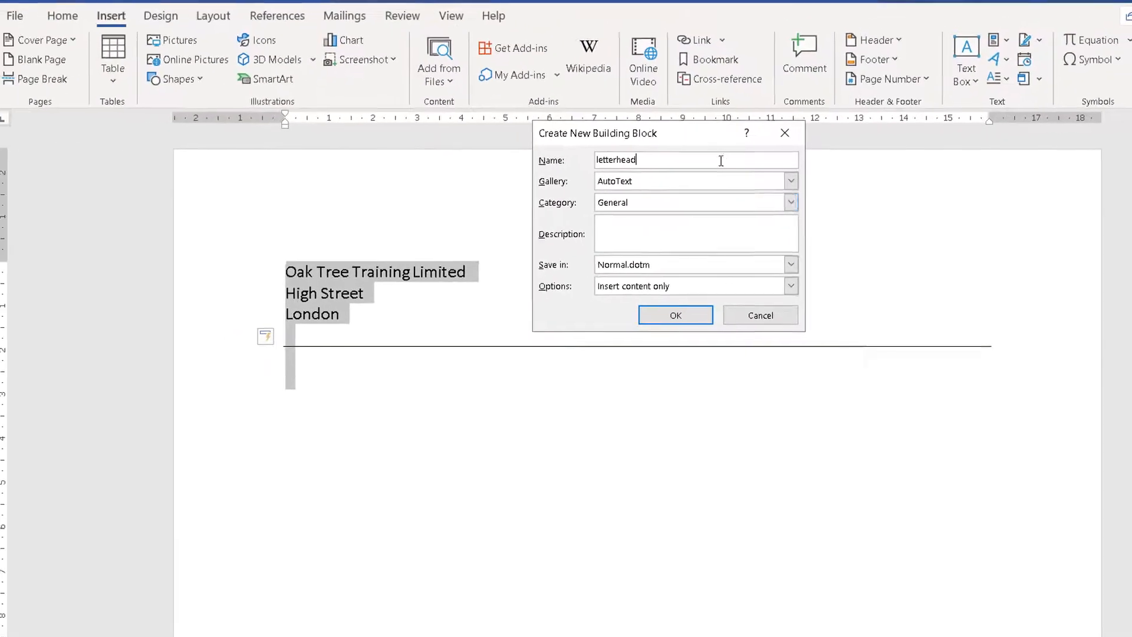
left_click(683, 319)
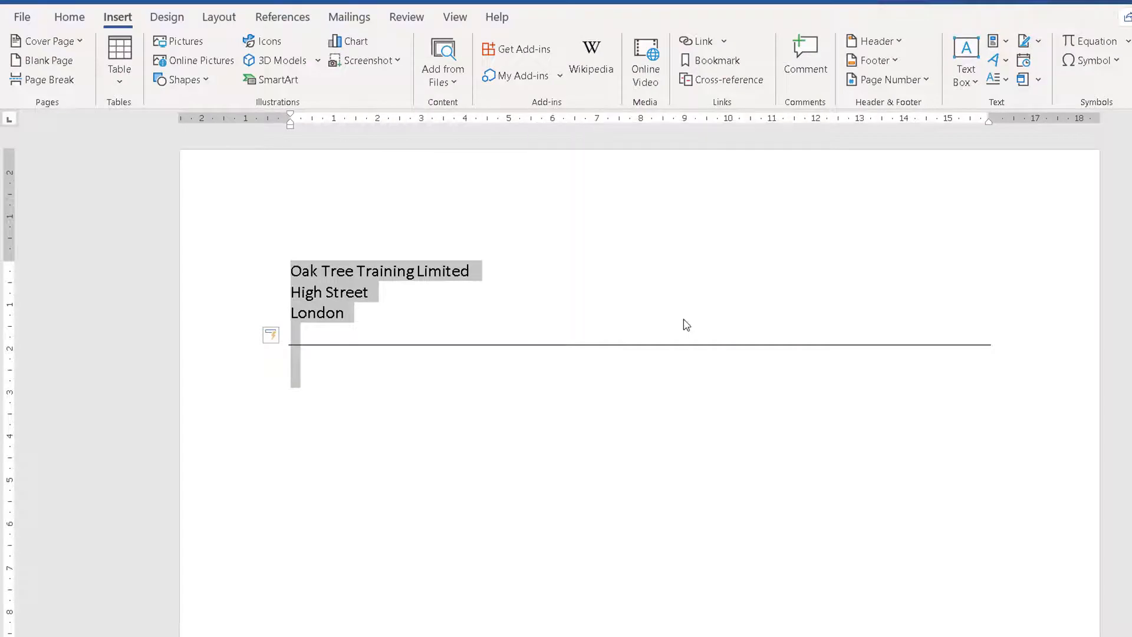
left_click(401, 392)
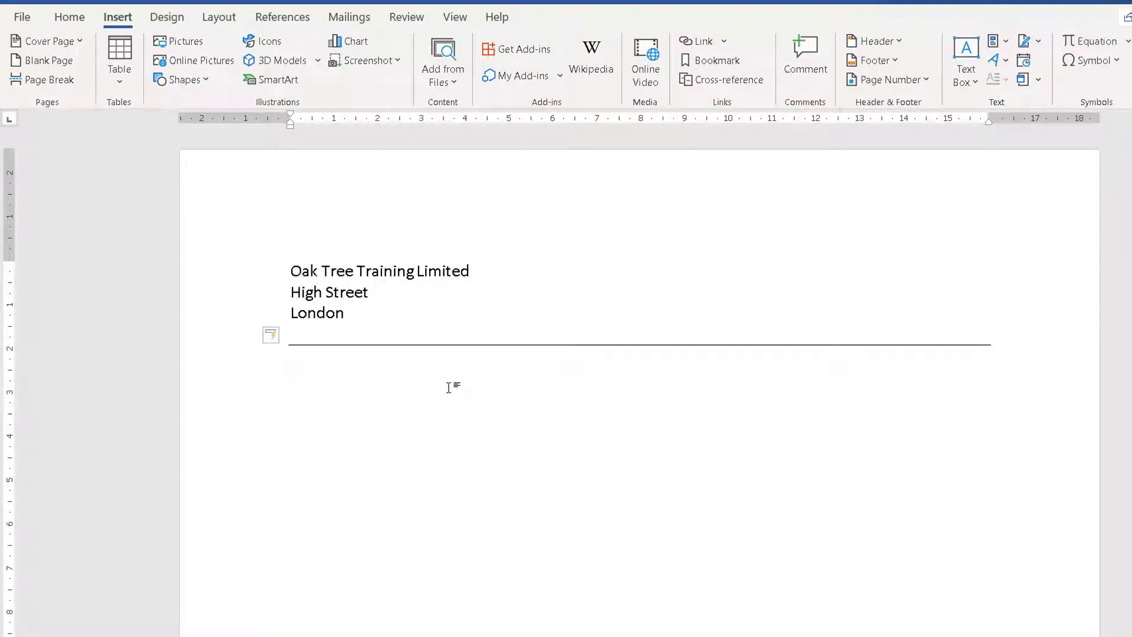
Create a new blank document and insert the "letterhead" AutoText entry through its AutoComplete suggestion
key("ctrl+n")
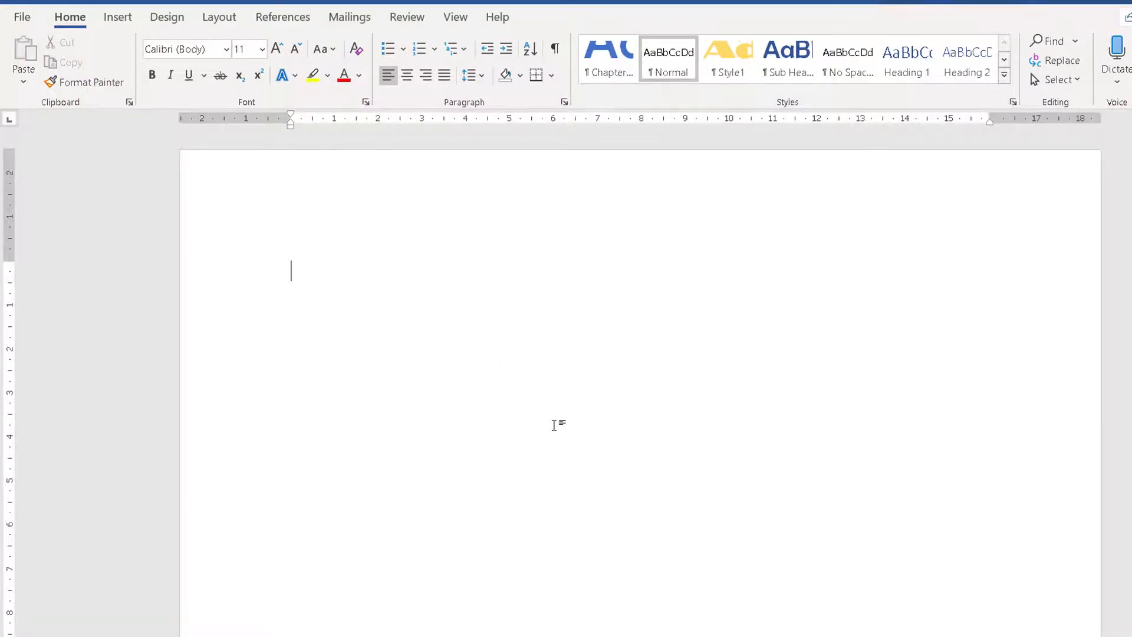
type("lett")
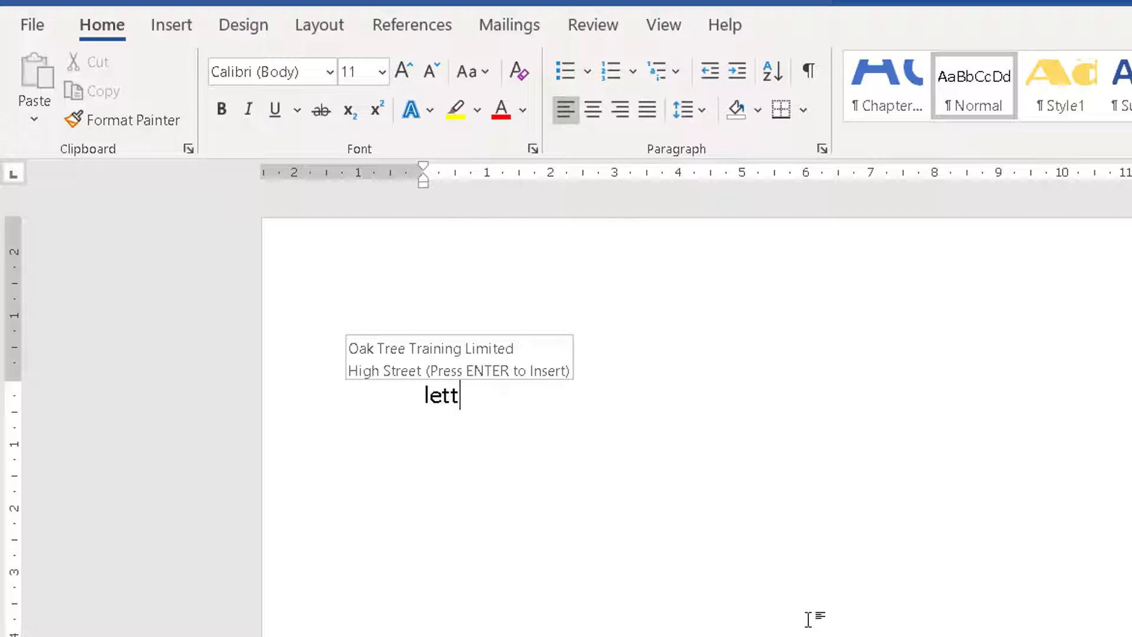
key("Return")
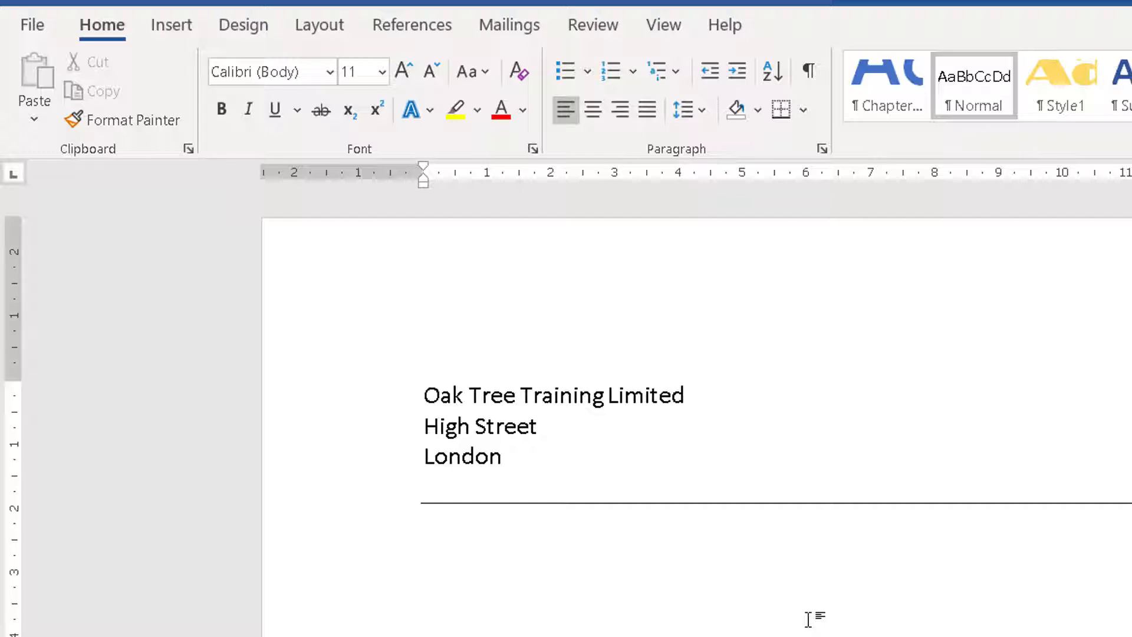
Insert the "south" AutoText entry below the letterhead line and add a blank line after it
type("sout")
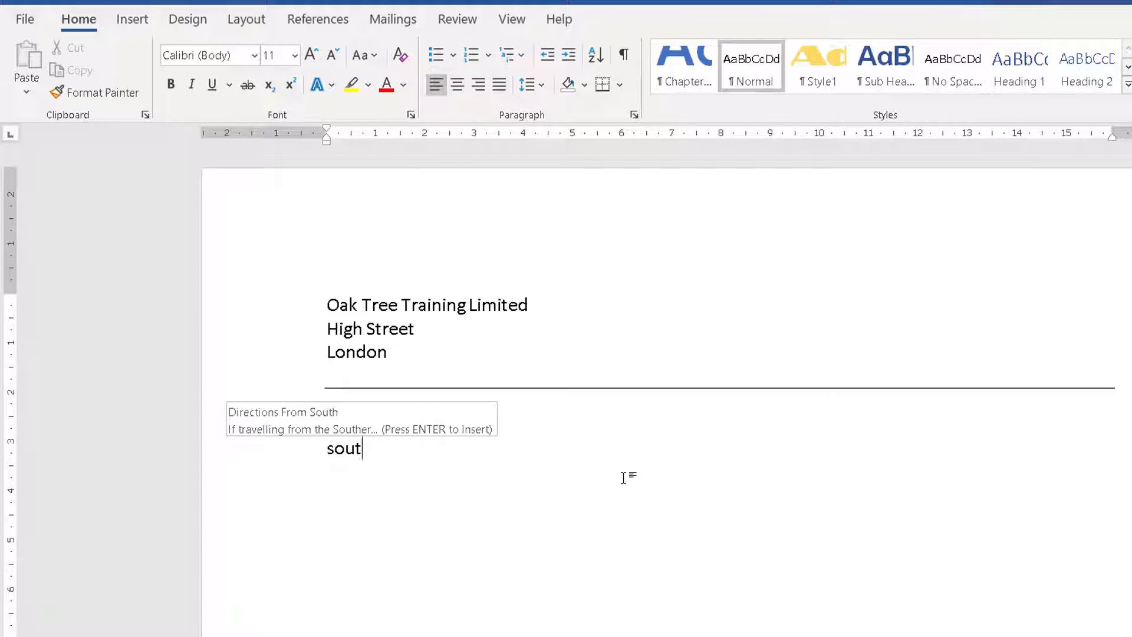
key("Return")
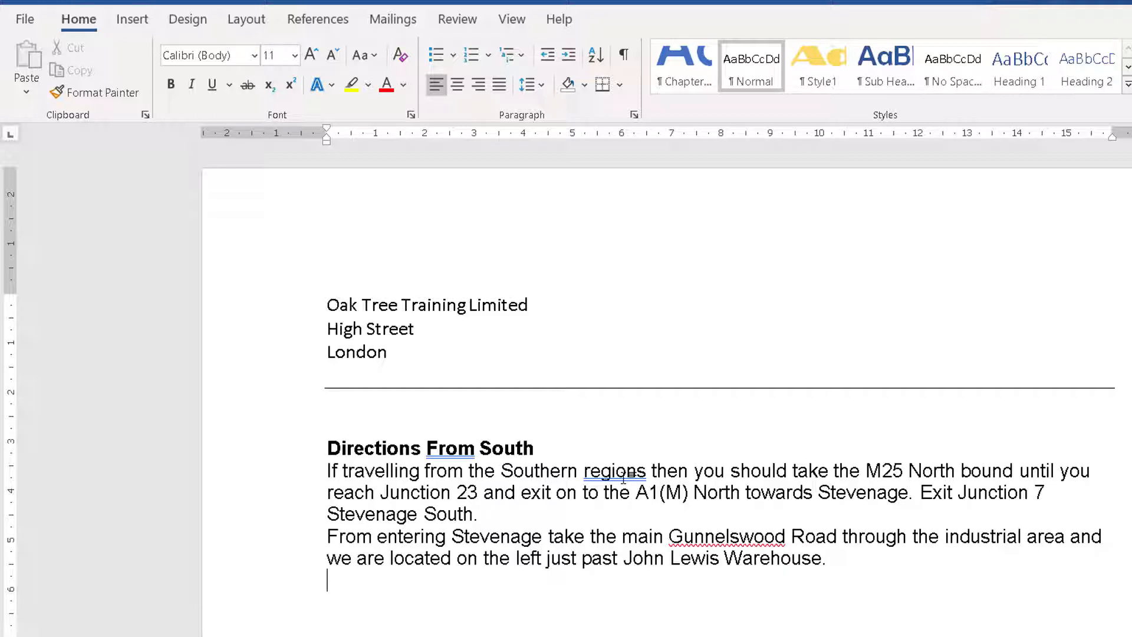
key("Return")
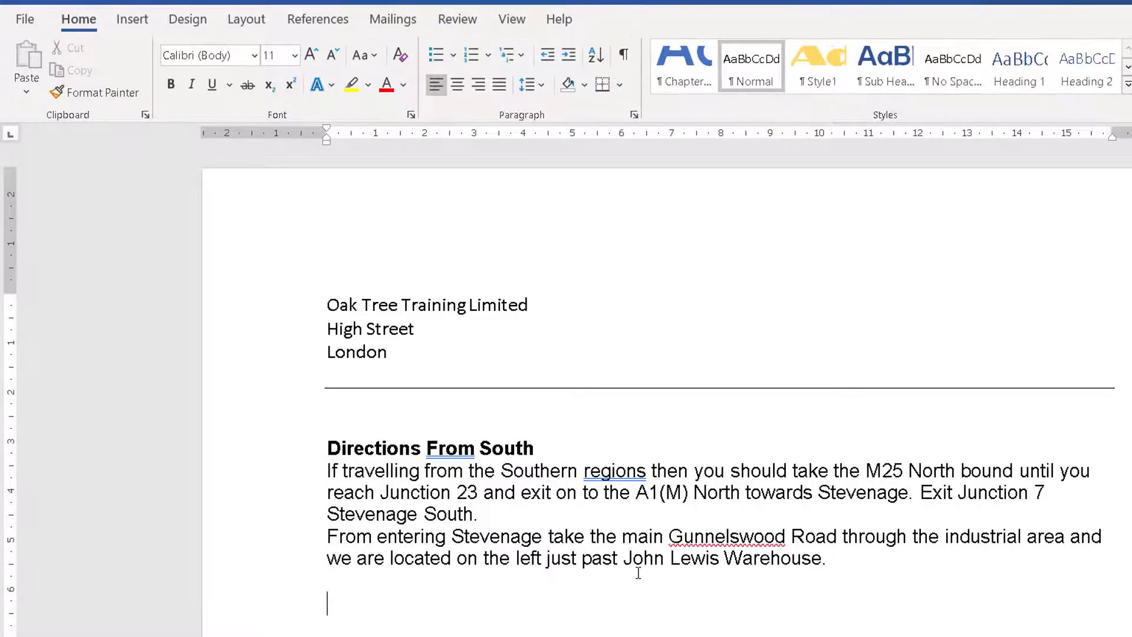
Switch to the open Directions.docx document and go to its Directions From East section
left_click(571, 636)
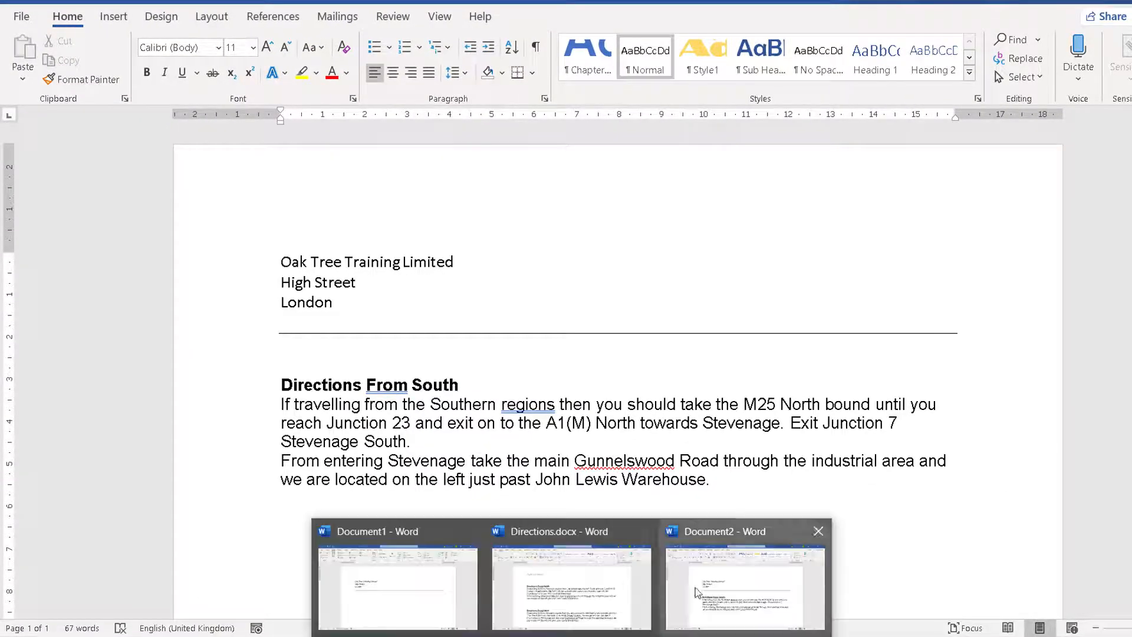
left_click(696, 592)
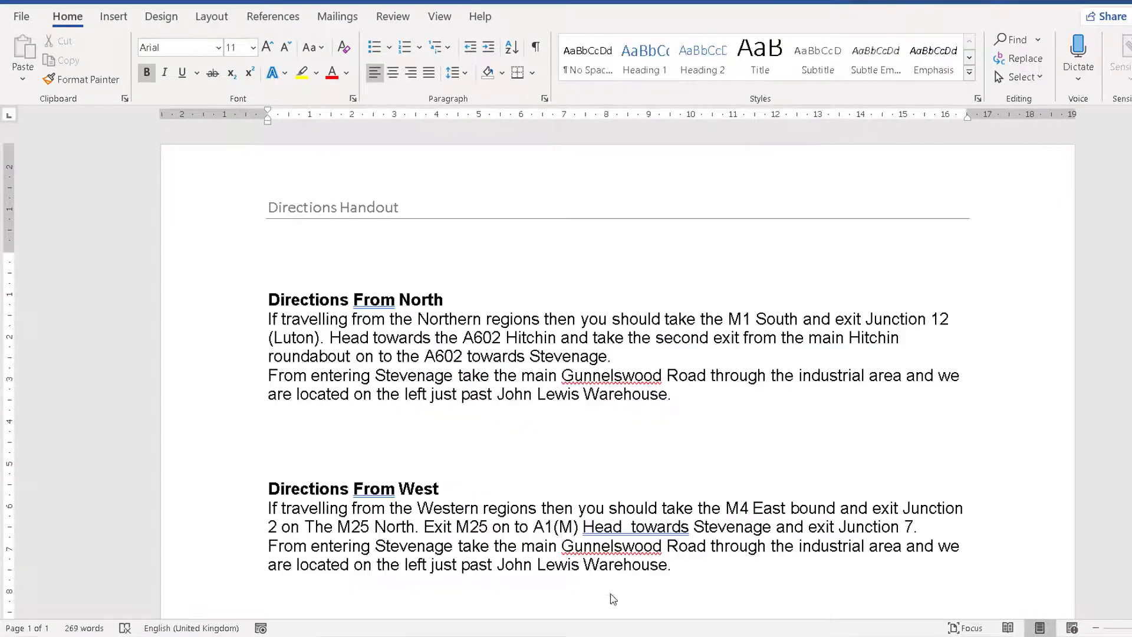
scroll(462, 375, "down", 4)
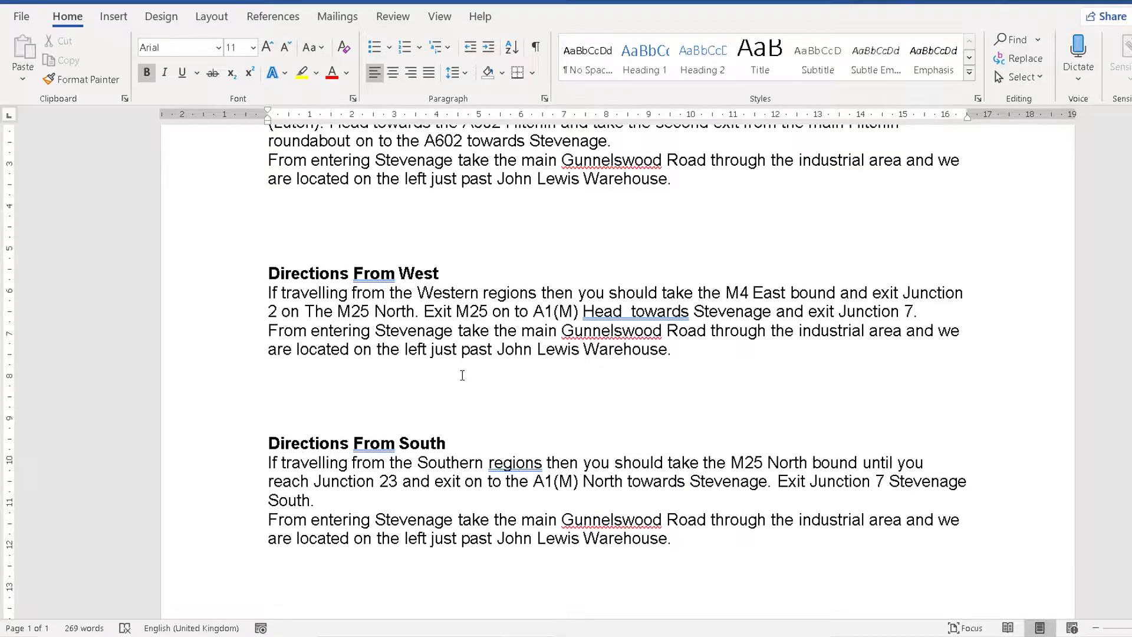
scroll(462, 375, "down", 5)
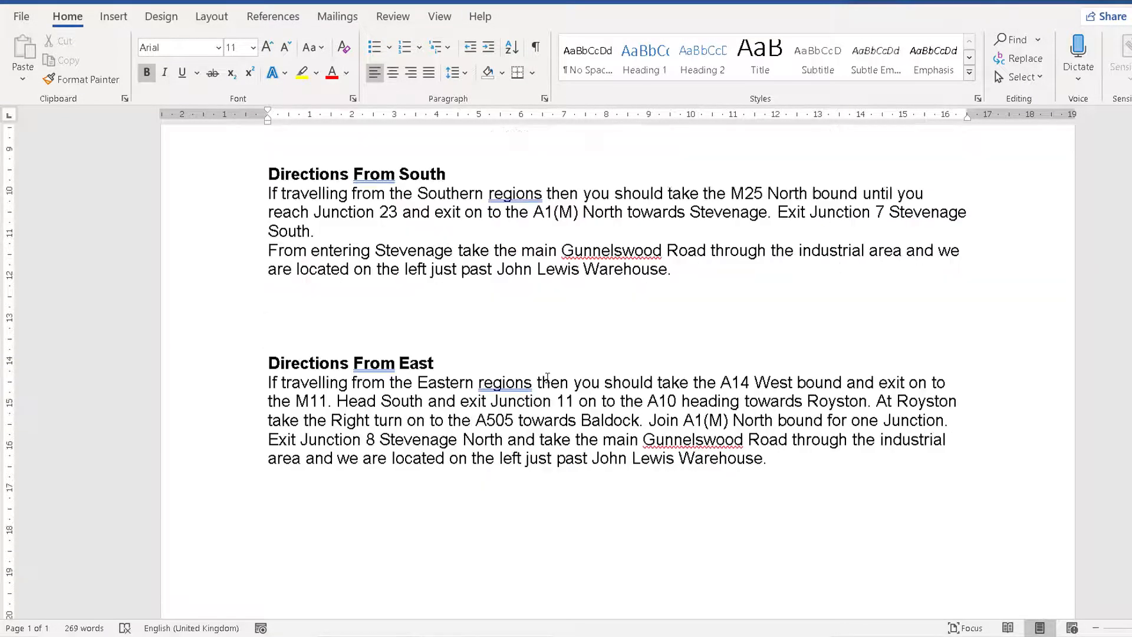
scroll(547, 377, "down", 1)
Save the Directions From East heading and paragraph to the AutoText gallery under the name "from the east"
left_click_drag(239, 312, 250, 413)
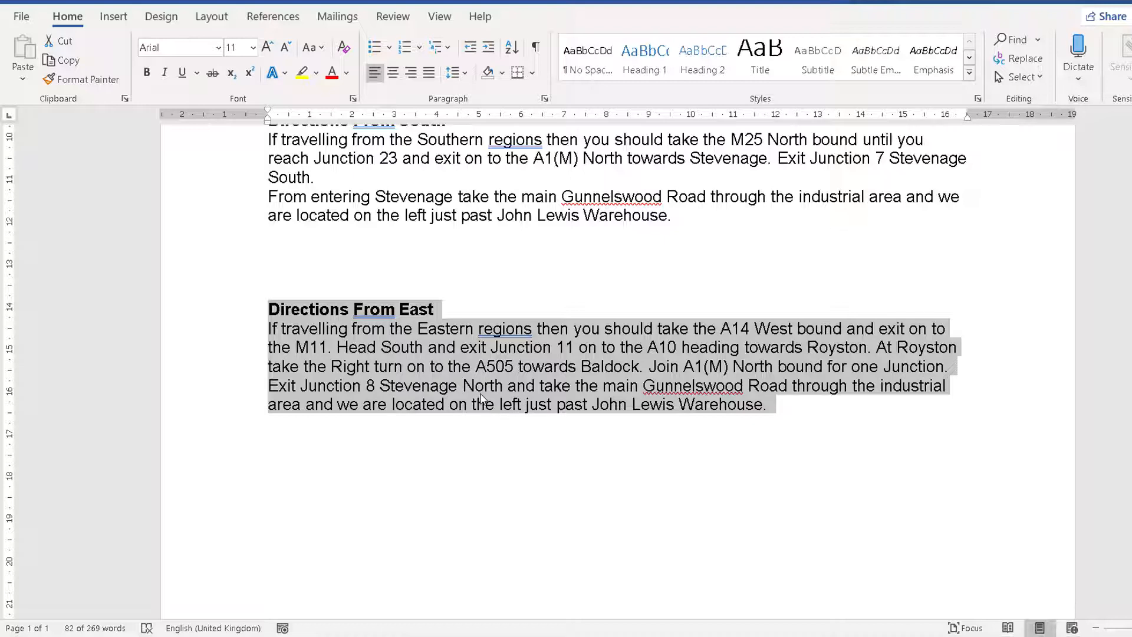
left_click(114, 17)
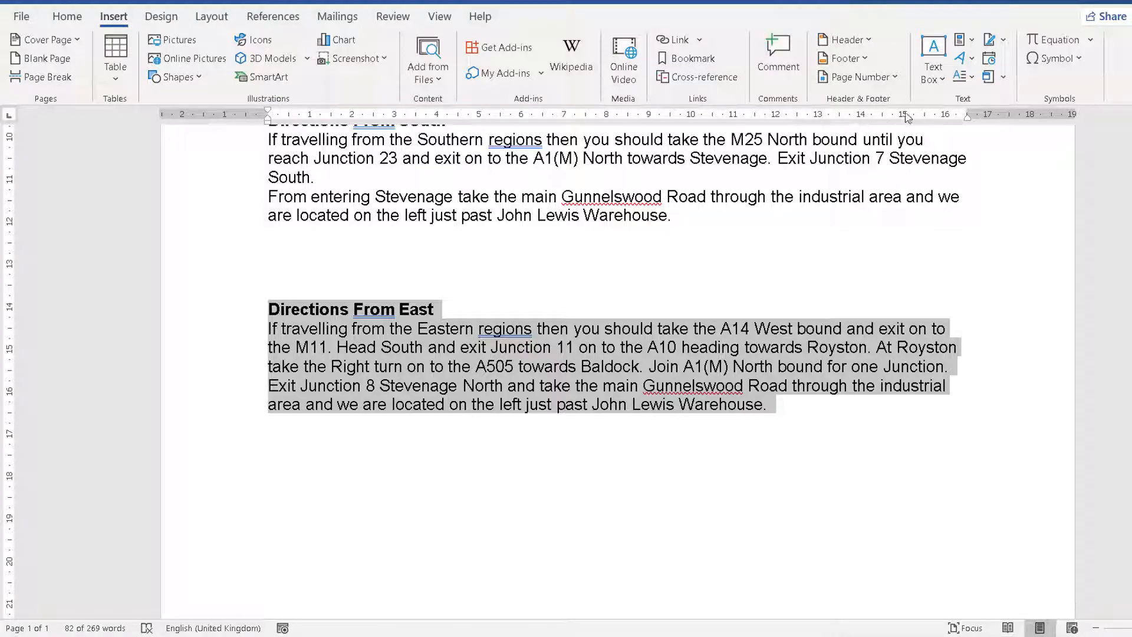
left_click(972, 41)
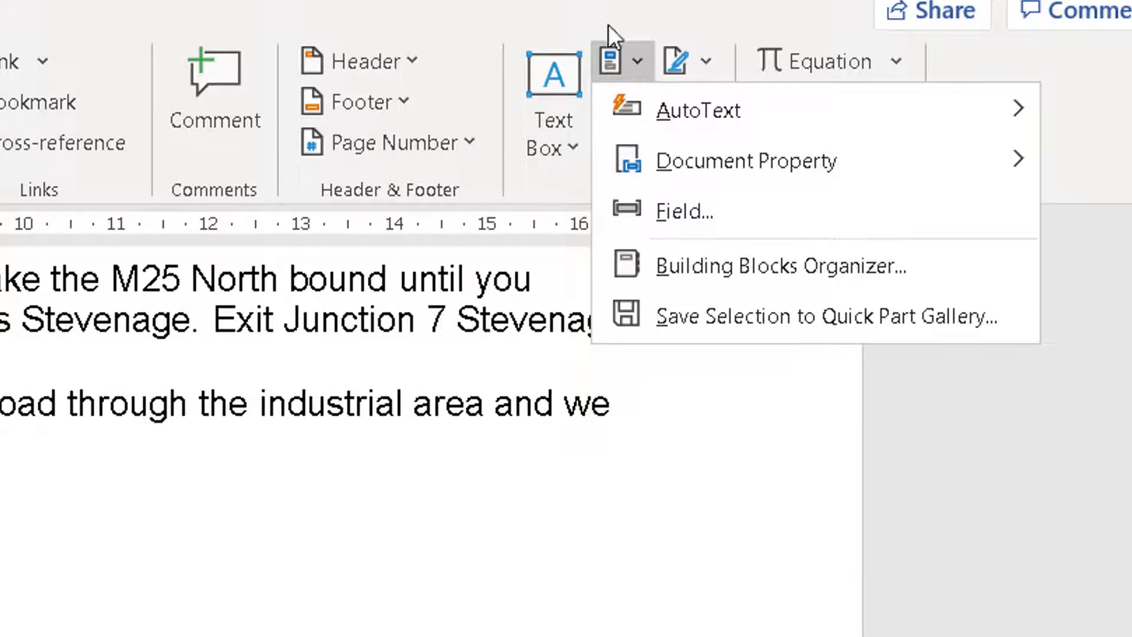
left_click(576, 2)
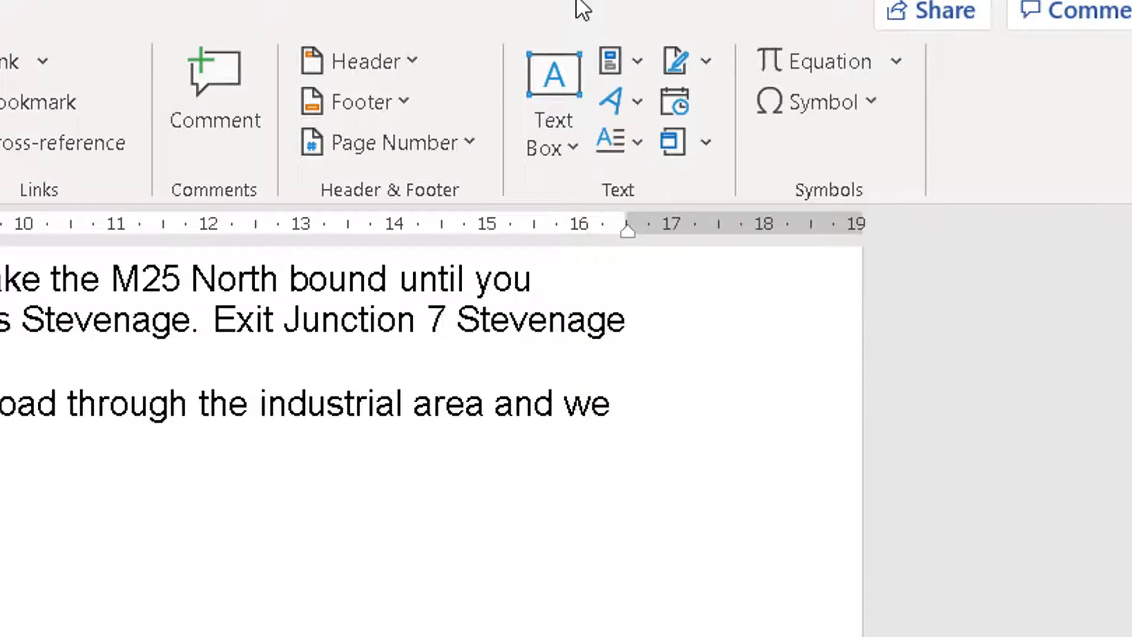
left_click(614, 52)
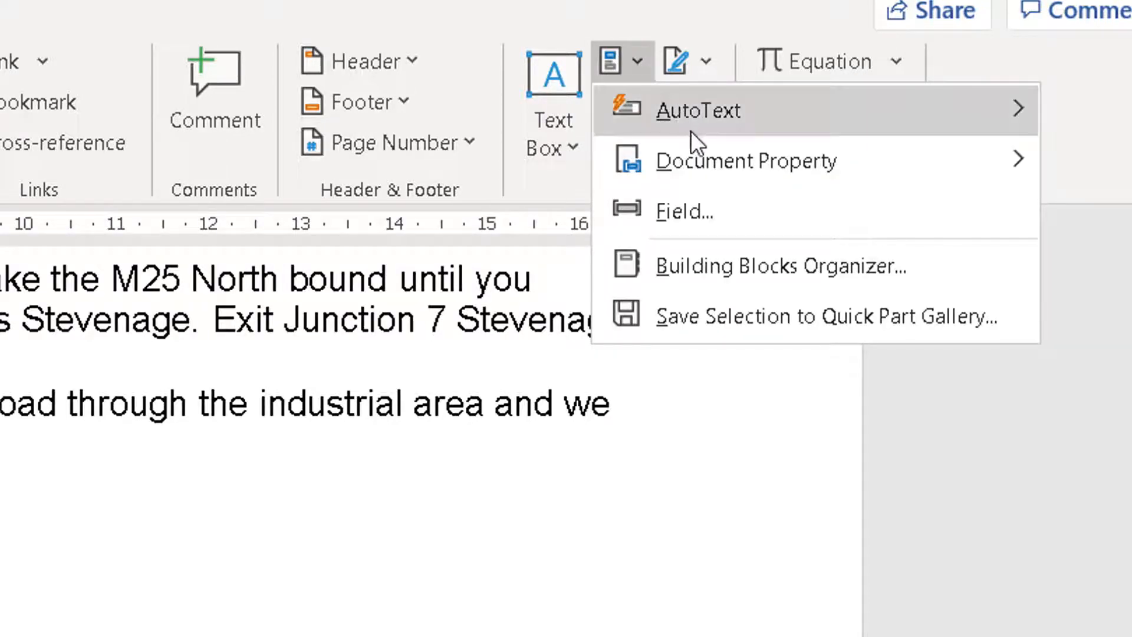
mouse_move(688, 115)
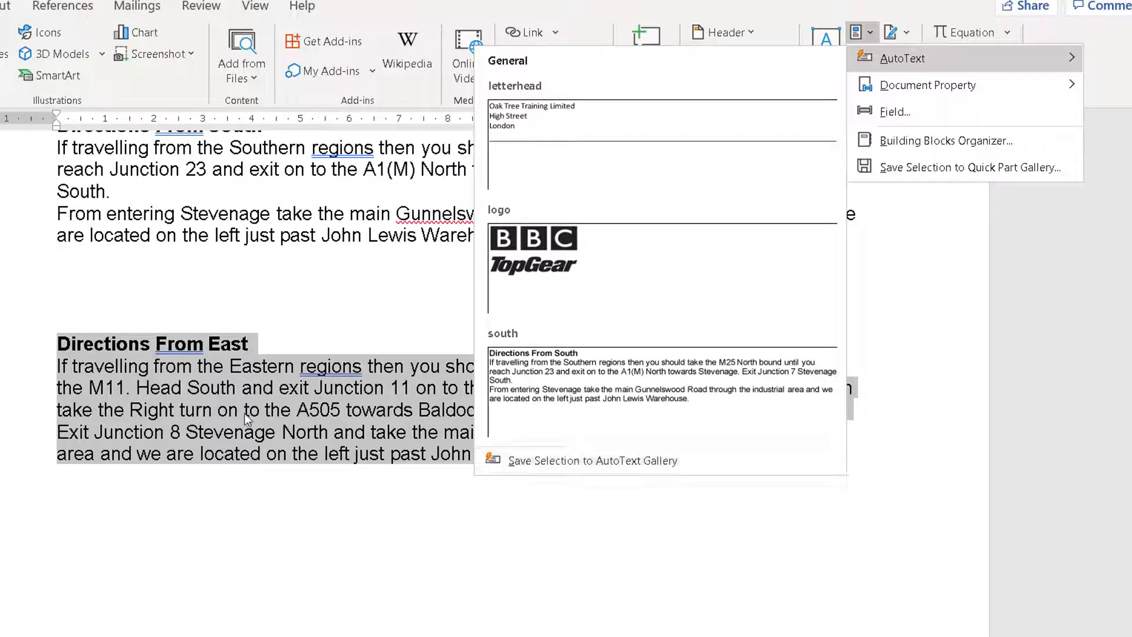
left_click(542, 461)
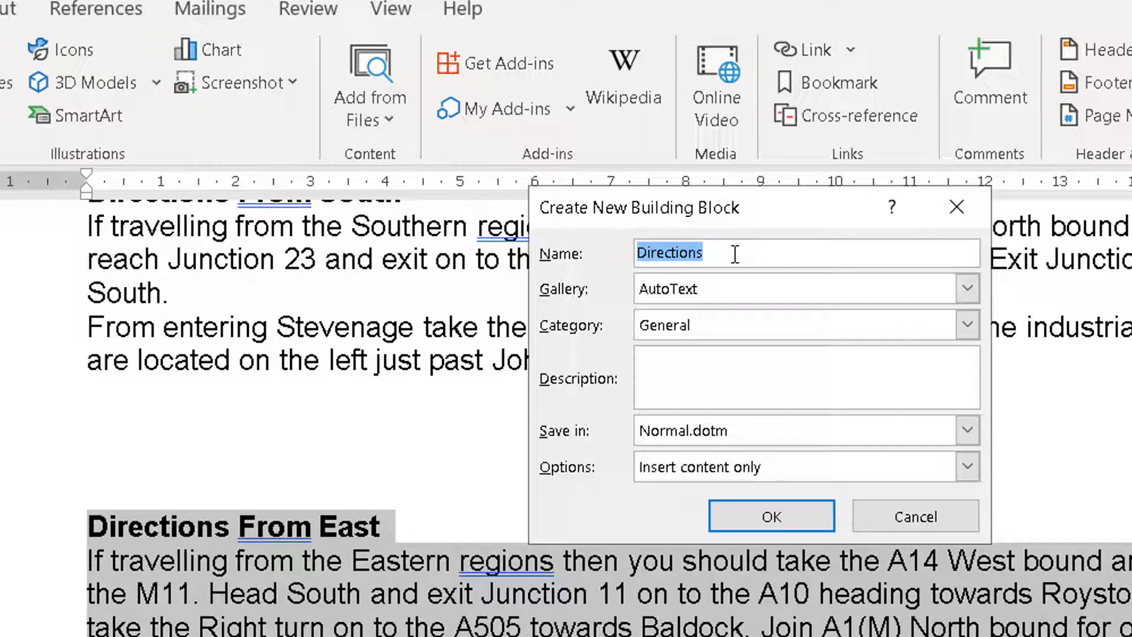
type("f")
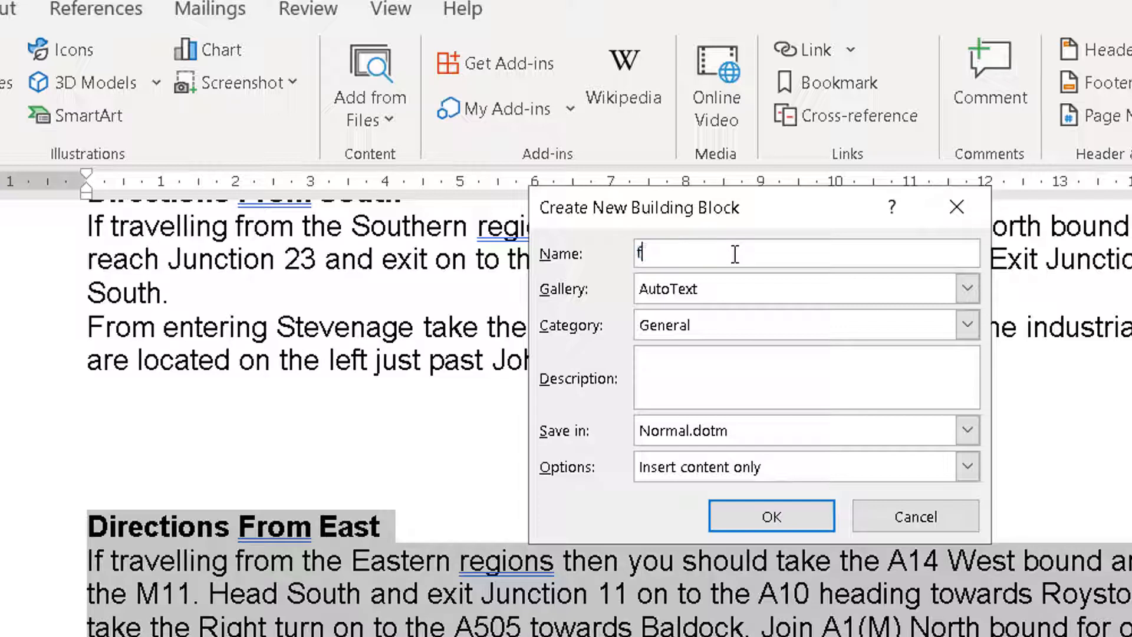
type("rom the east")
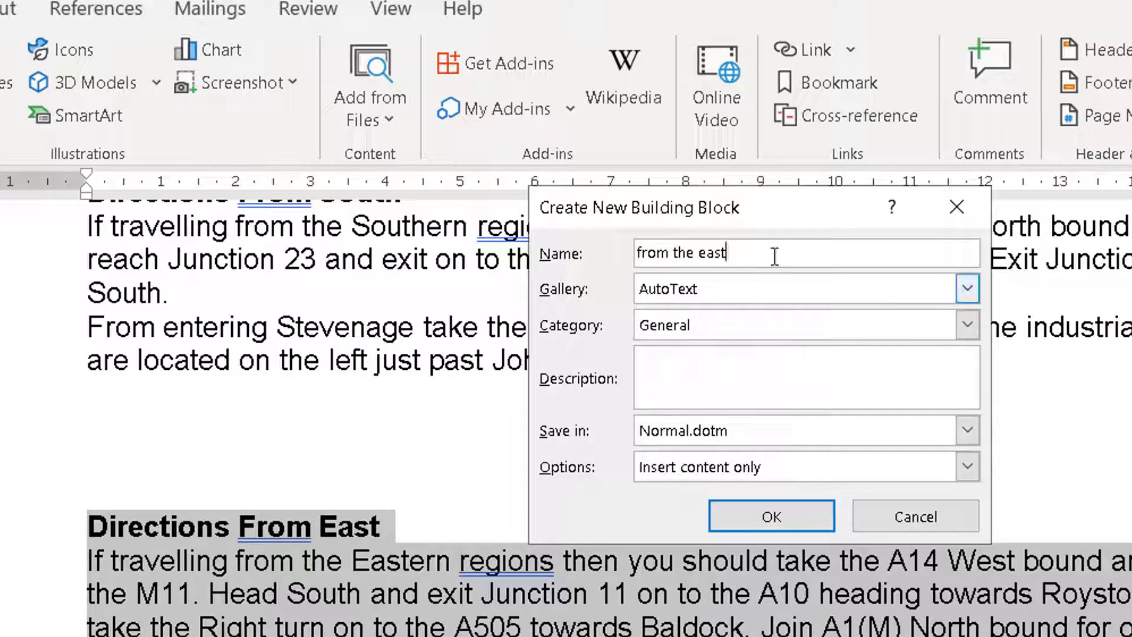
left_click(721, 516)
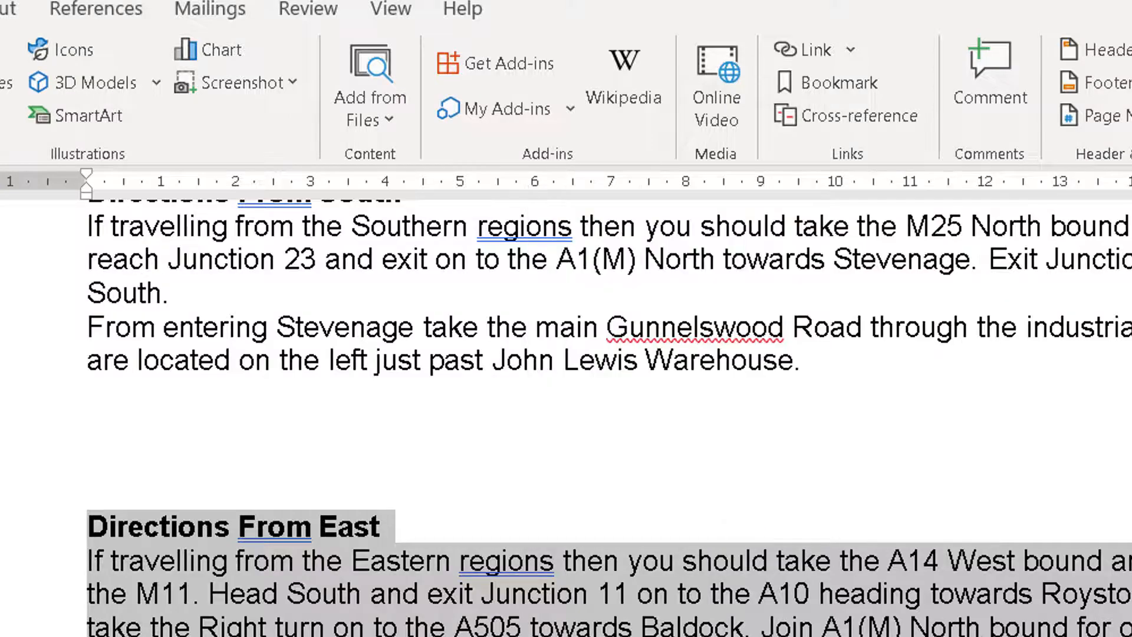
left_click(273, 511)
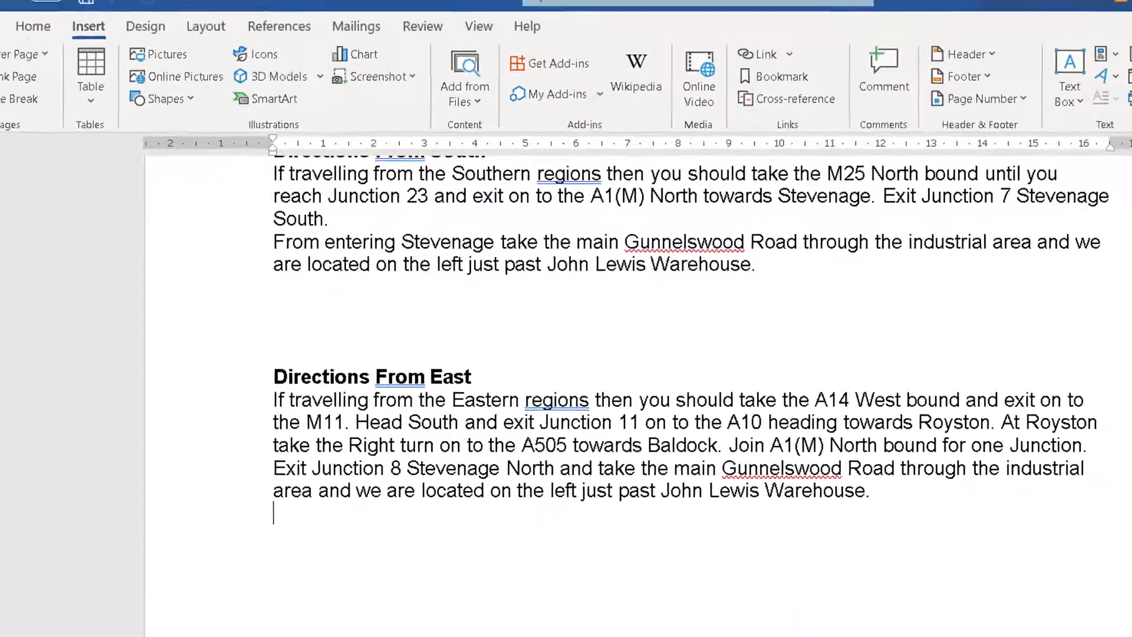
Return to Document2 and insert the "from the east" AutoText entry below the Directions From South text
mouse_move(638, 635)
left_click(835, 619)
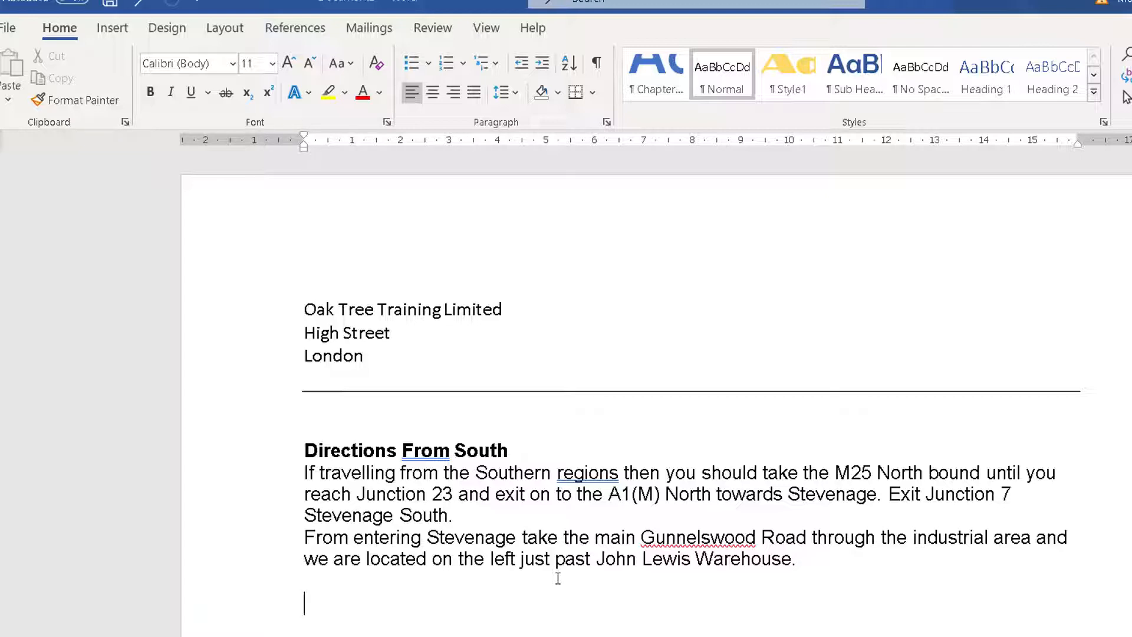
type("fron")
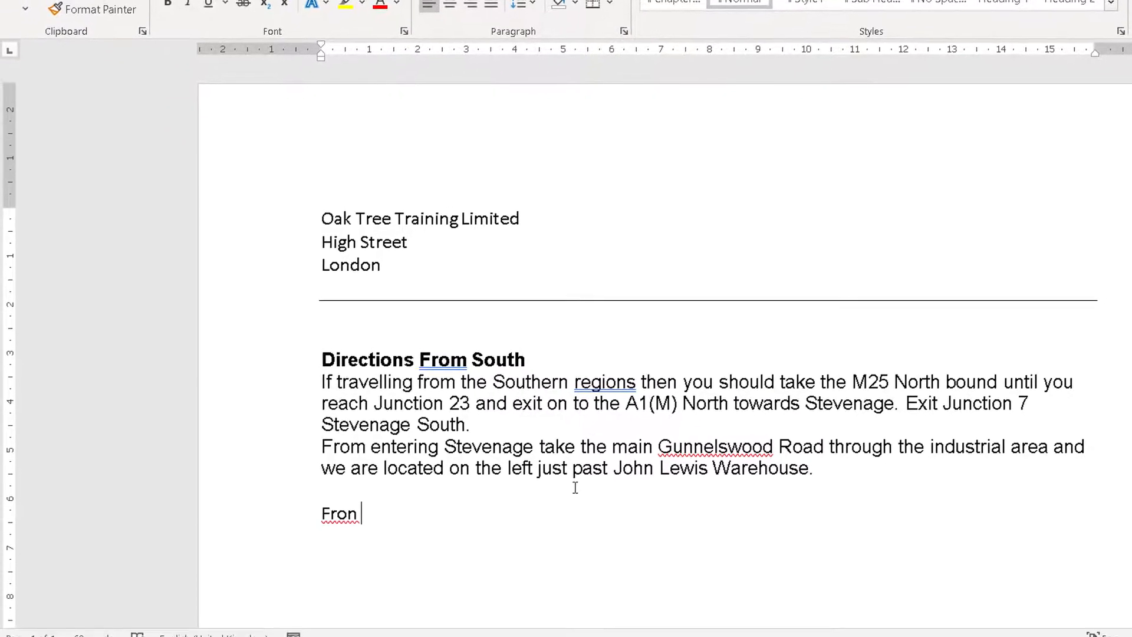
key("BackSpace")
key("BackSpace")
type("m")
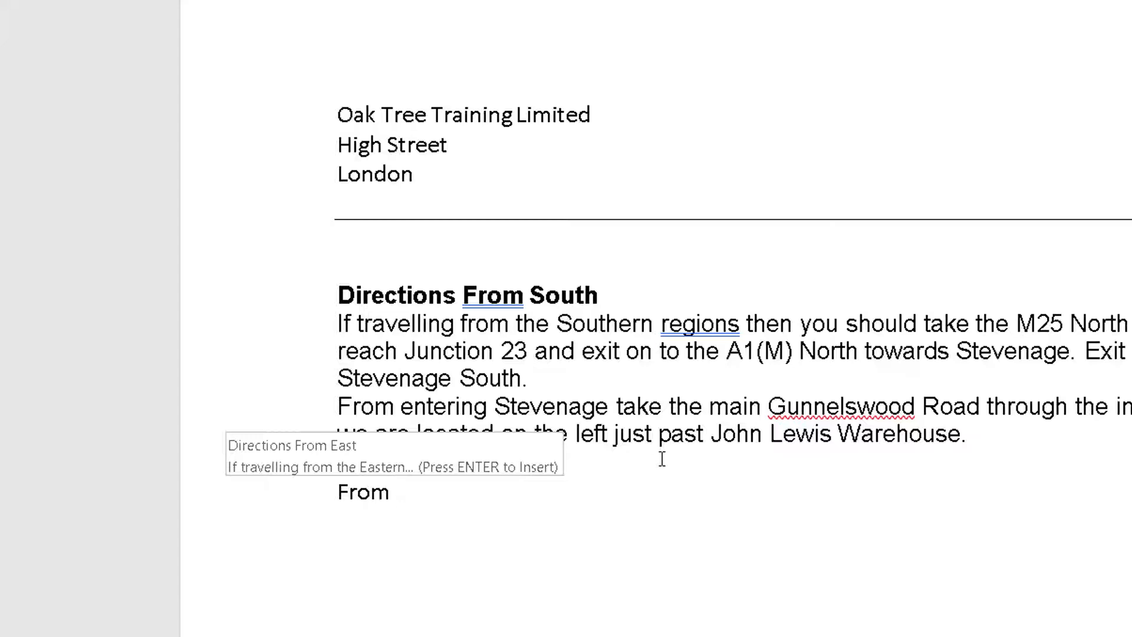
key("Return")
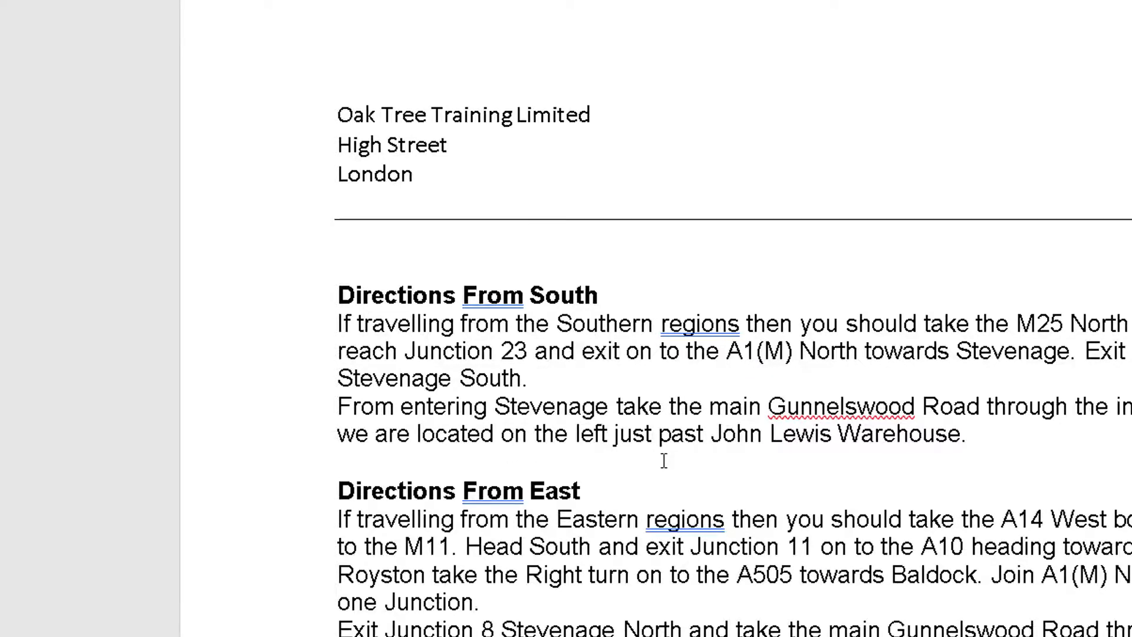
scroll(664, 460, "down", 2)
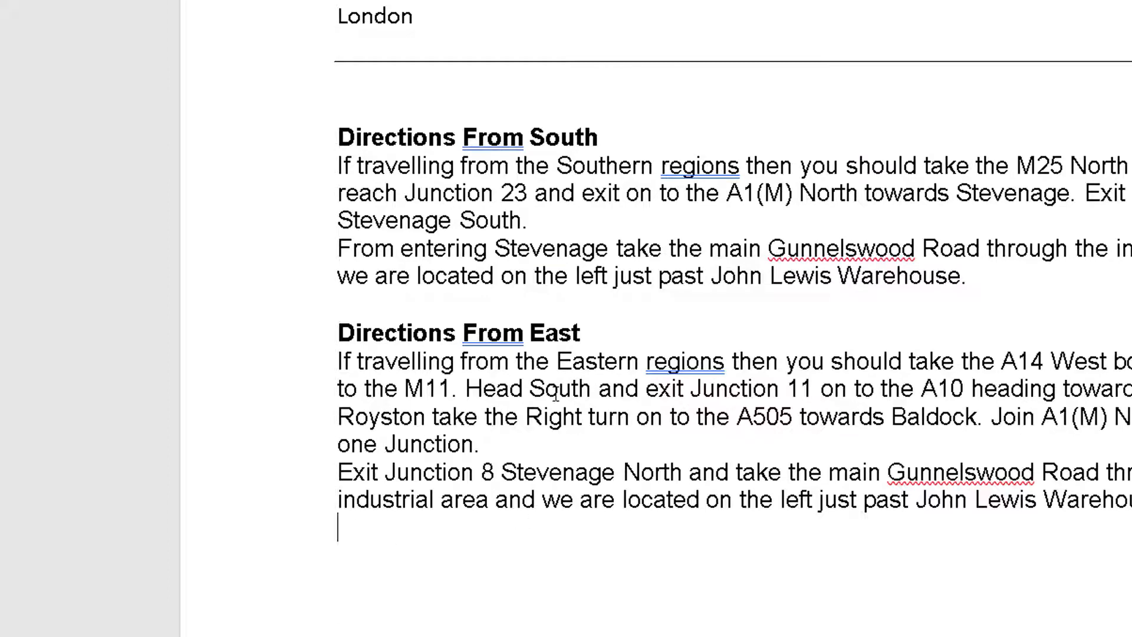